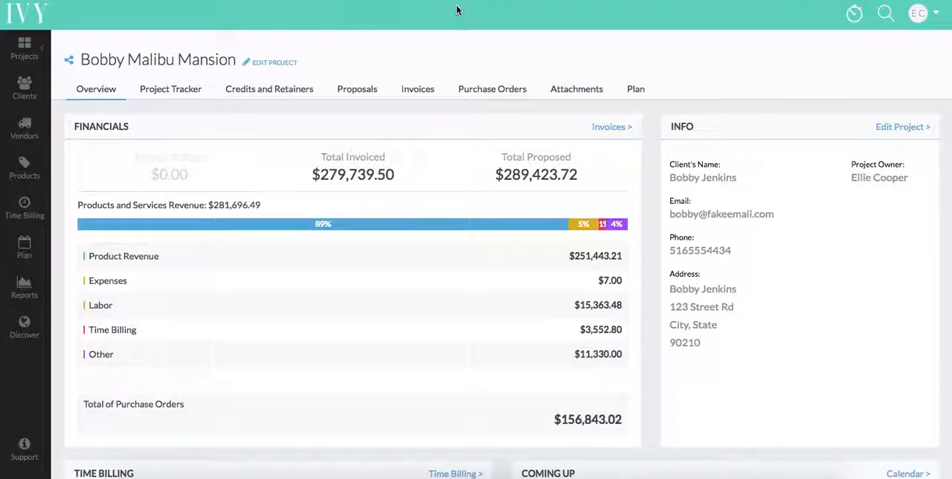
# Step: Open the mansion project's calendar and look over its to-do items and March 2018 events
pyautogui.click(636, 90)
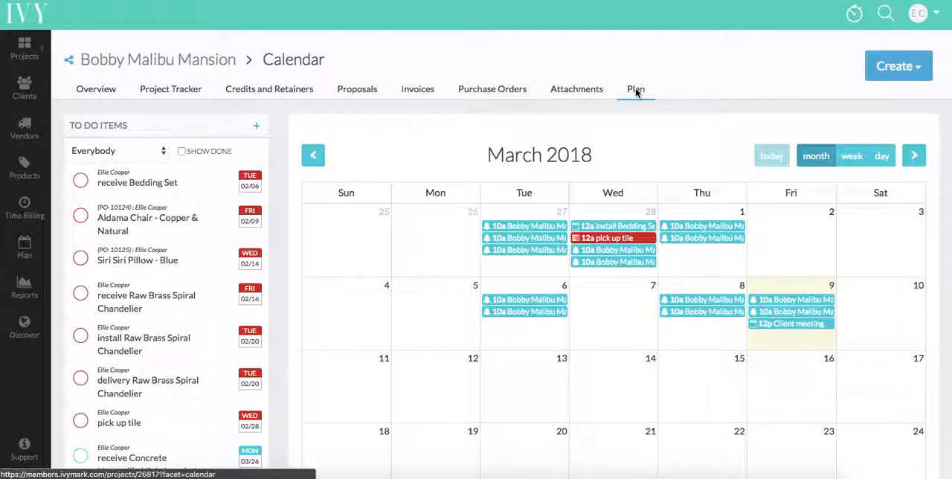
pyautogui.scroll(-3, 635, 90)
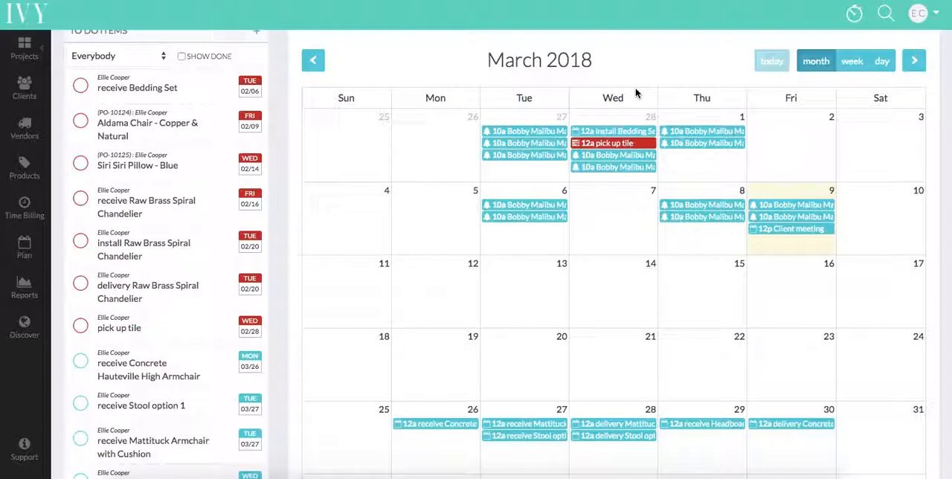
pyautogui.scroll(3, 640, 121)
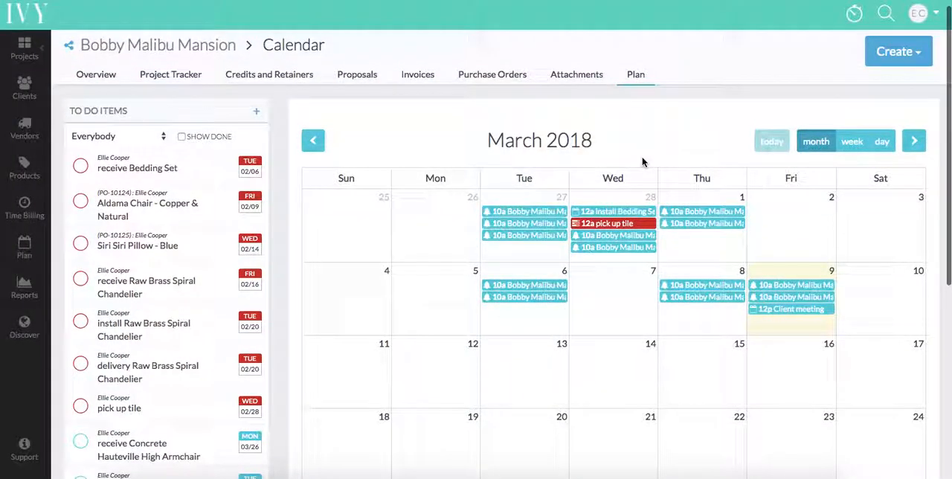
# Step: Add an event titled "Client meeting" on 03/12/2018 at 12:00 PM to the project calendar and save it
pyautogui.click(437, 366)
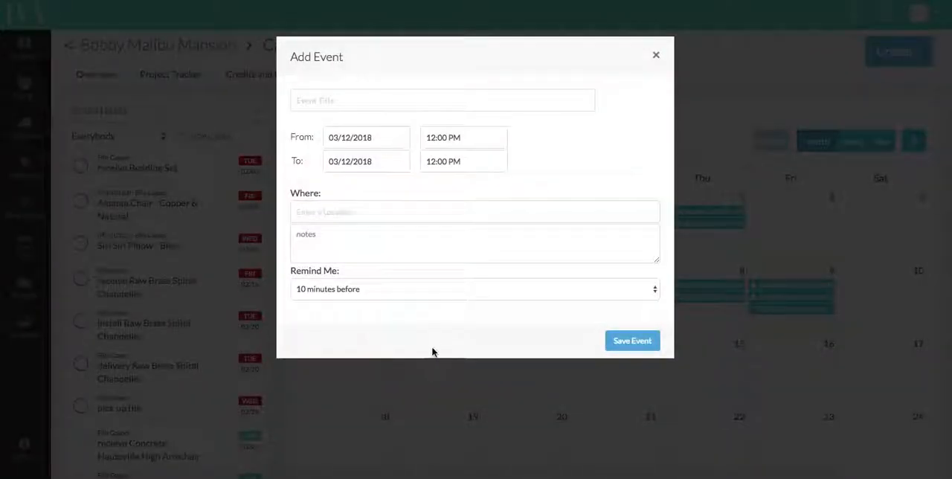
pyautogui.click(349, 102)
pyautogui.write('Client meeting')
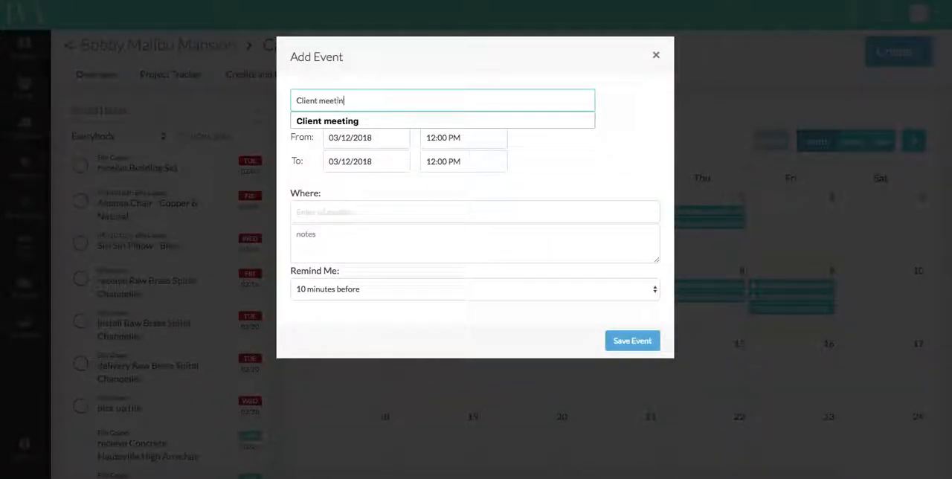
pyautogui.click(449, 143)
pyautogui.click(334, 226)
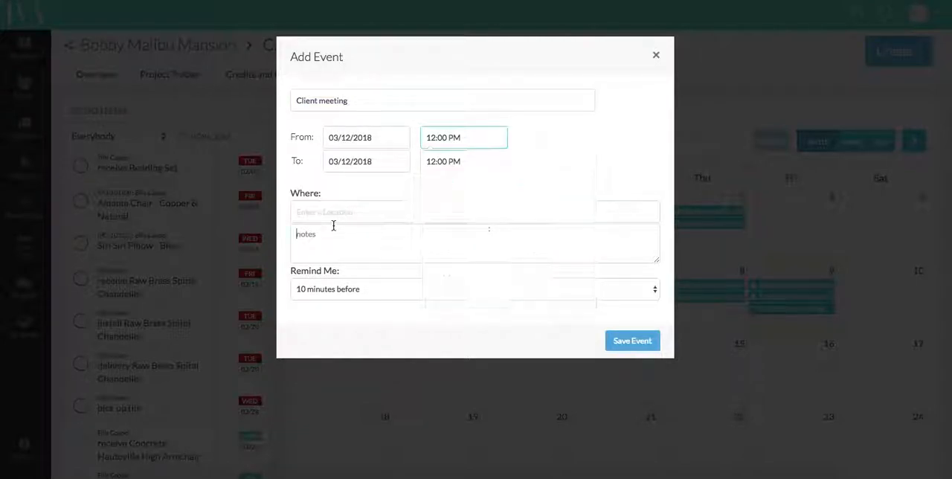
pyautogui.click(623, 341)
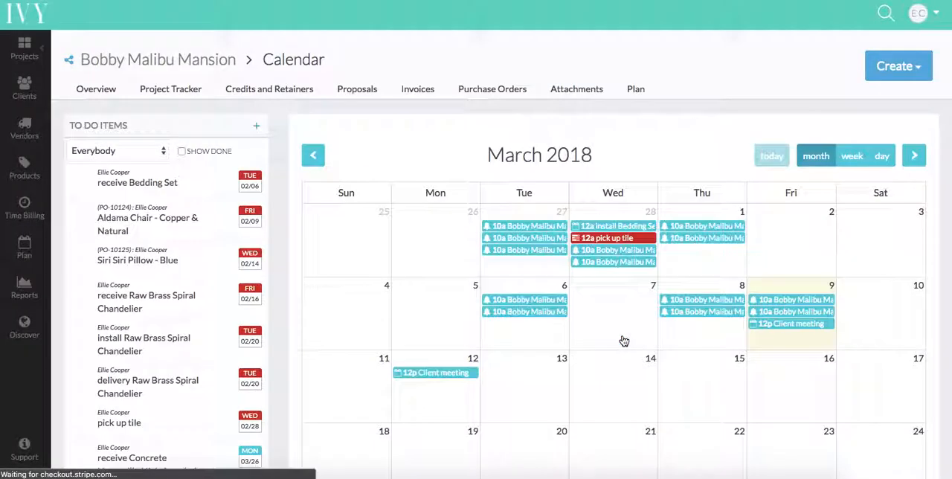
# Step: Create another event in the project calendar and title it "Tile Installation"
pyautogui.scroll(-1, 599, 272)
pyautogui.scroll(1, 699, 275)
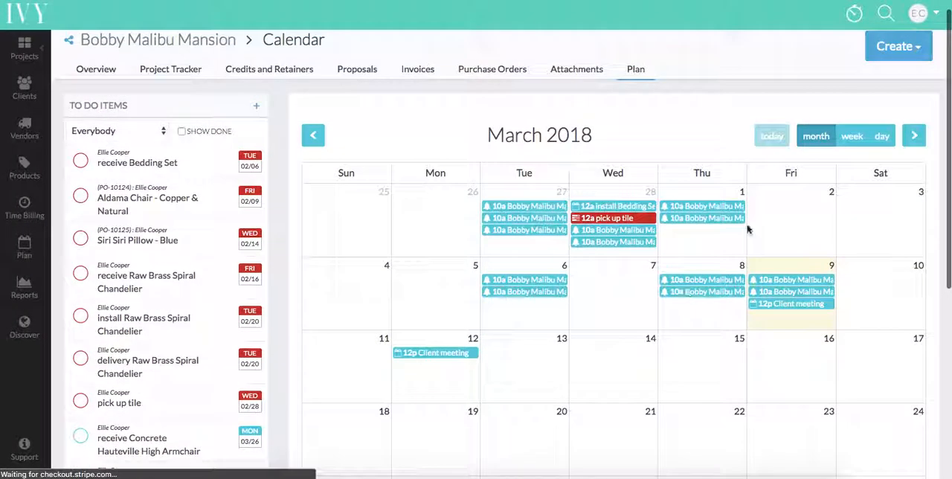
pyautogui.click(902, 57)
pyautogui.click(889, 82)
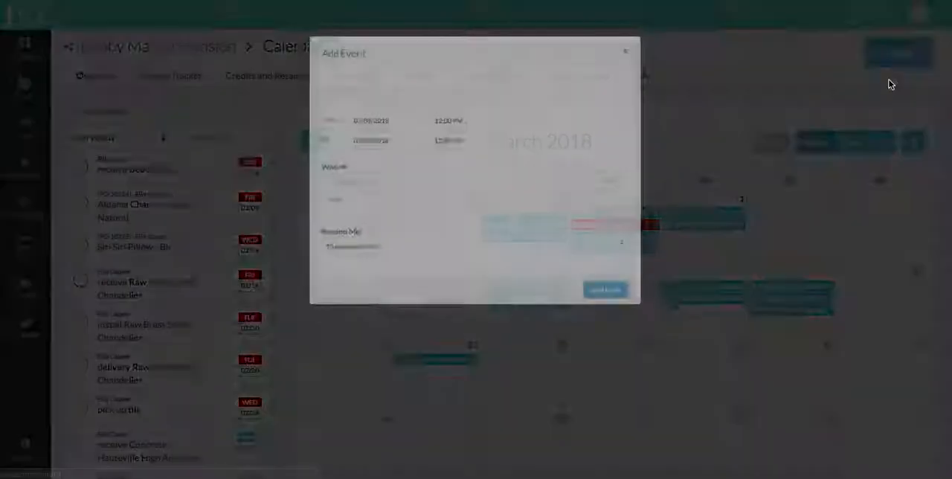
pyautogui.click(354, 109)
pyautogui.write('T')
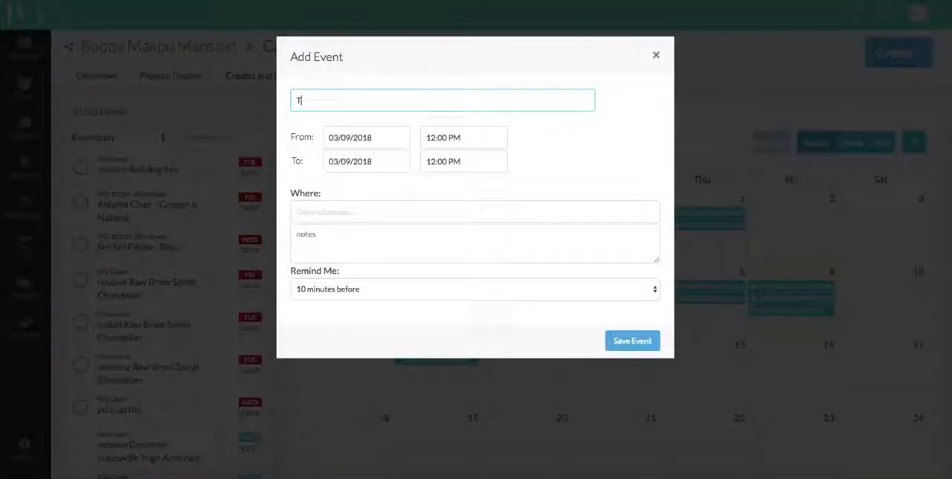
pyautogui.write('ile Installation')
# Step: Set the tile installation event to run from 03/12/2018 to 03/16/2018 and save it
pyautogui.click(357, 171)
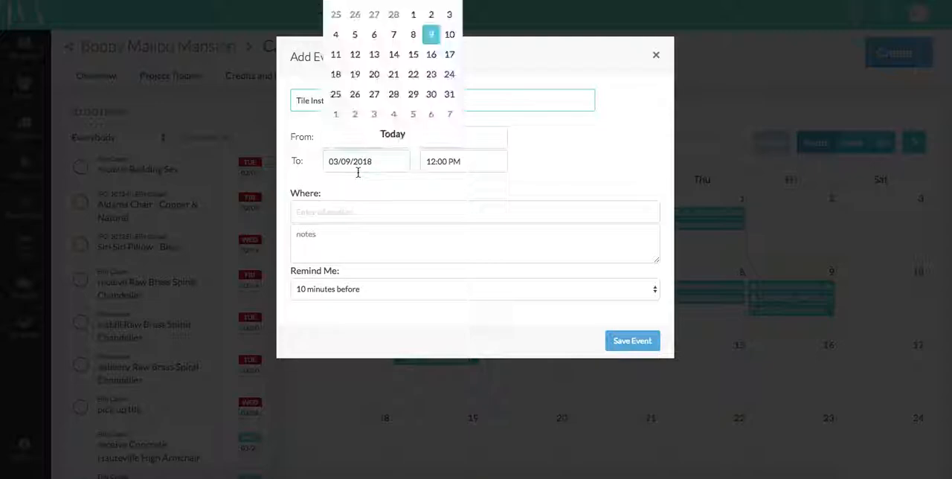
pyautogui.click(430, 57)
pyautogui.click(383, 139)
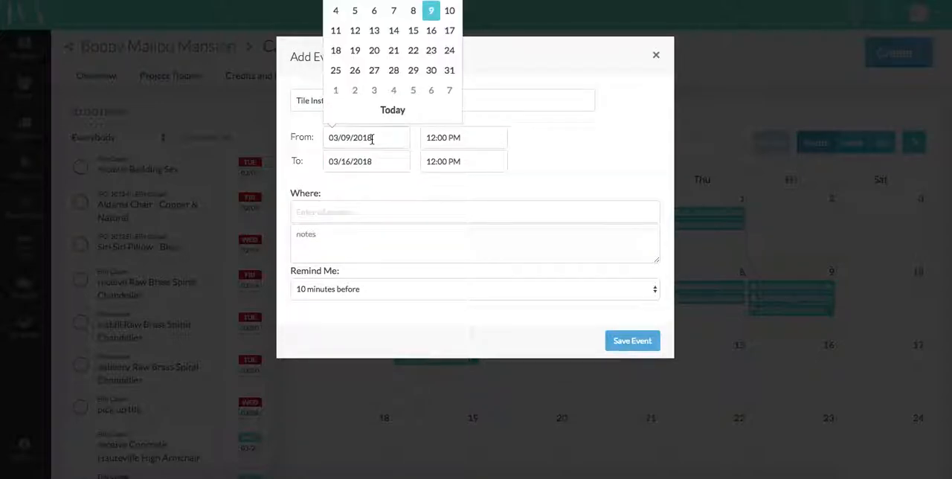
pyautogui.click(355, 31)
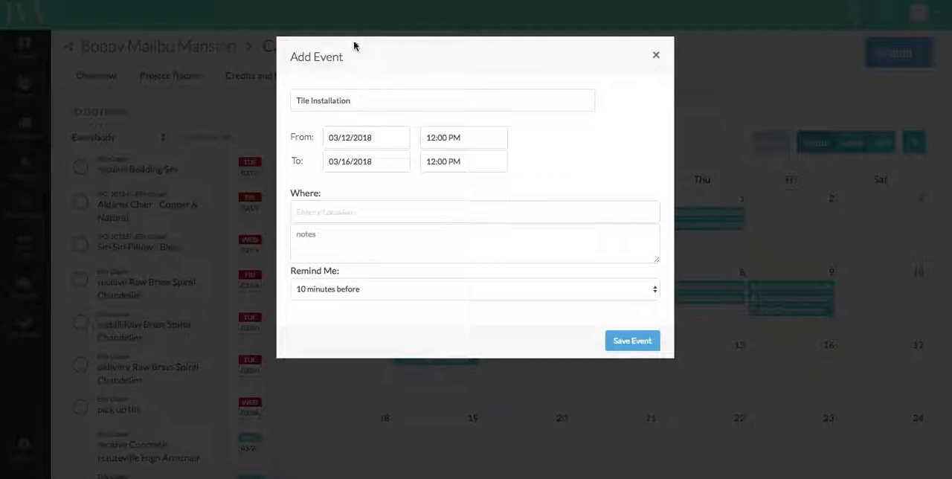
pyautogui.click(646, 348)
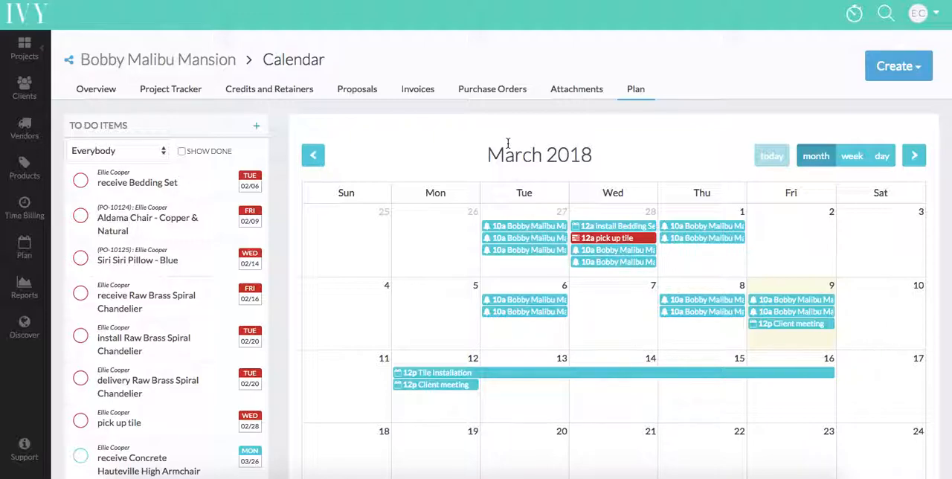
# Step: Start a new to-do item for the project titled "Create sketches for living room"
pyautogui.scroll(-1, 508, 142)
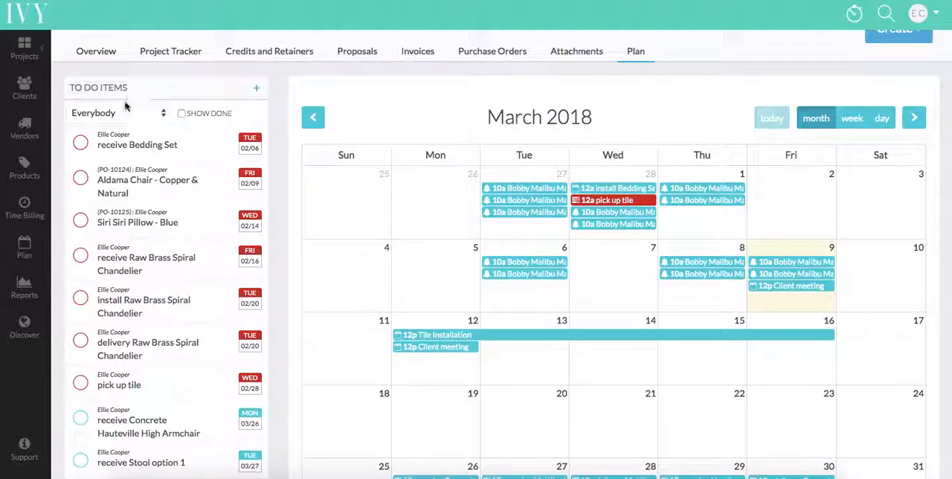
pyautogui.click(260, 90)
pyautogui.click(346, 106)
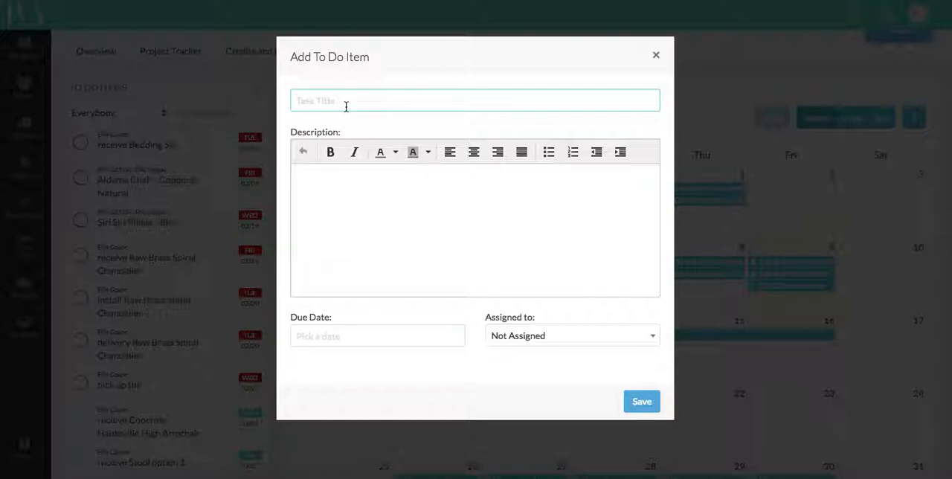
pyautogui.write('Create sketches for livign')
pyautogui.press('BackSpace')
pyautogui.press('BackSpace')
pyautogui.write('ng room')
# Step: Enter "Please draft sketches by Friday." as the to-do item's description
pyautogui.click(295, 172)
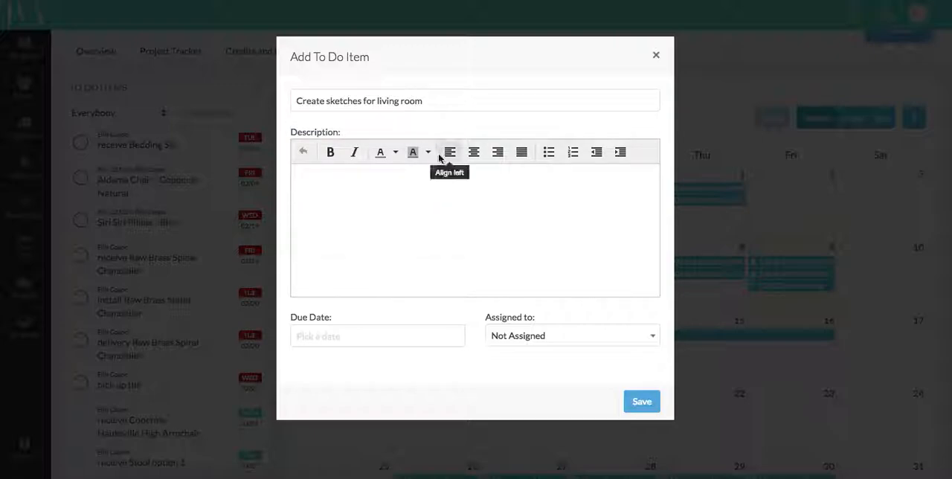
pyautogui.write('Please draft sketches by Friday.')
# Step: Set the sketches to-do's due date to 03/16/2018, assign it to the team member responsible, and save it
pyautogui.click(360, 338)
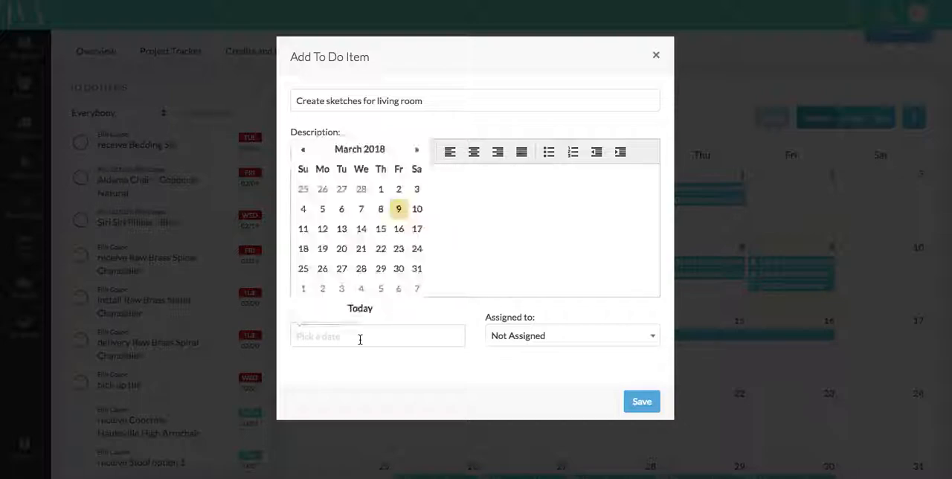
pyautogui.click(399, 229)
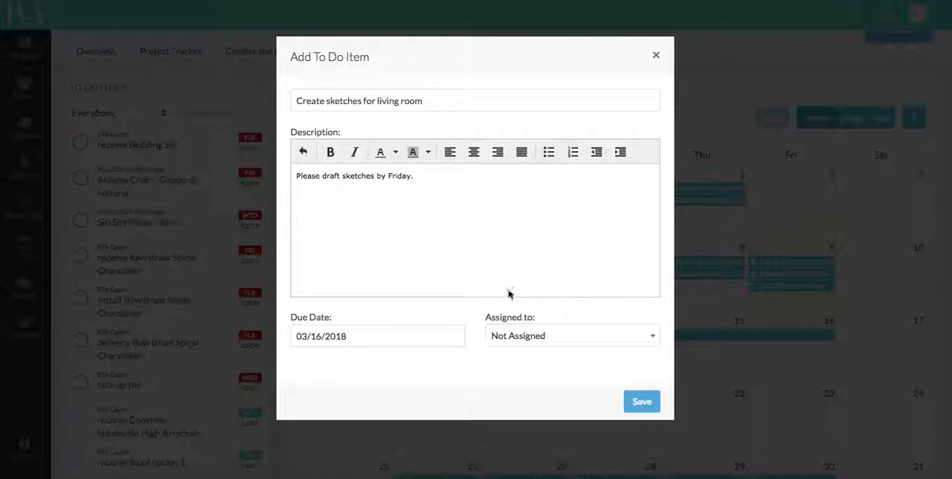
pyautogui.click(510, 344)
pyautogui.click(520, 314)
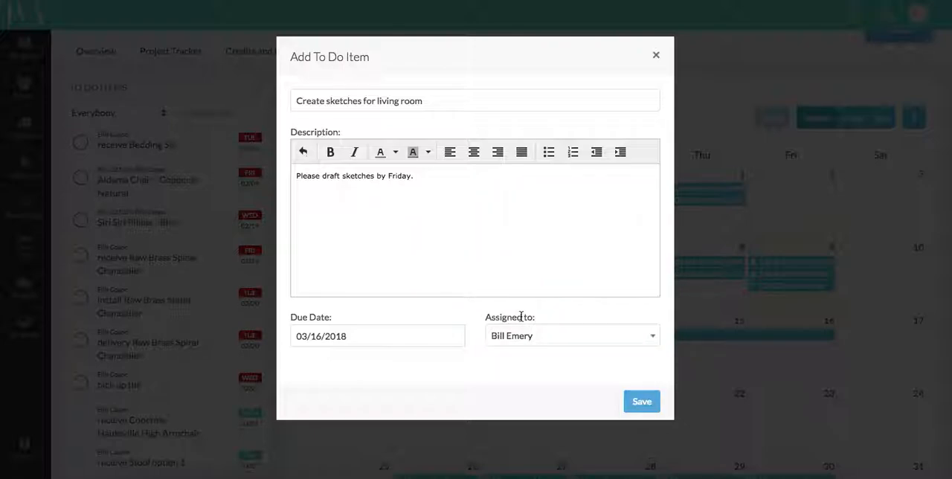
pyautogui.click(642, 401)
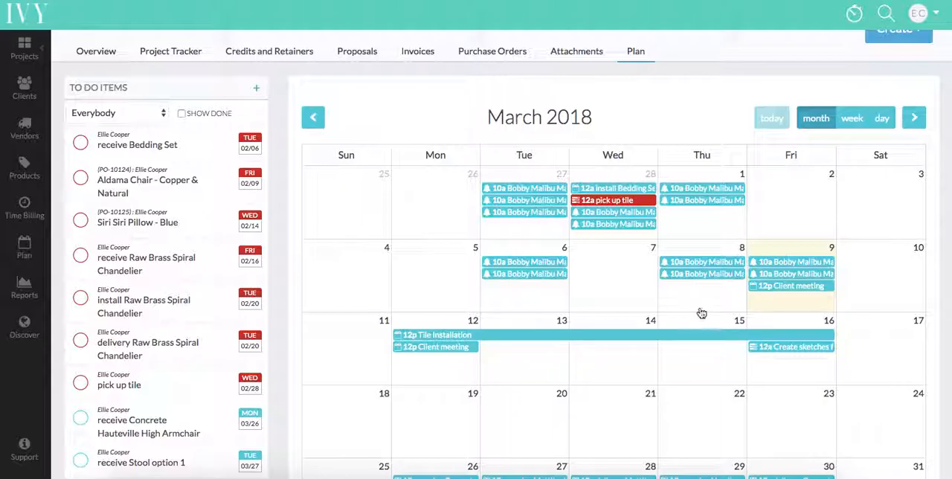
# Step: Open the general calendar covering all projects and filter it to the Santa Monica Penthouse project
pyautogui.scroll(-3, 702, 315)
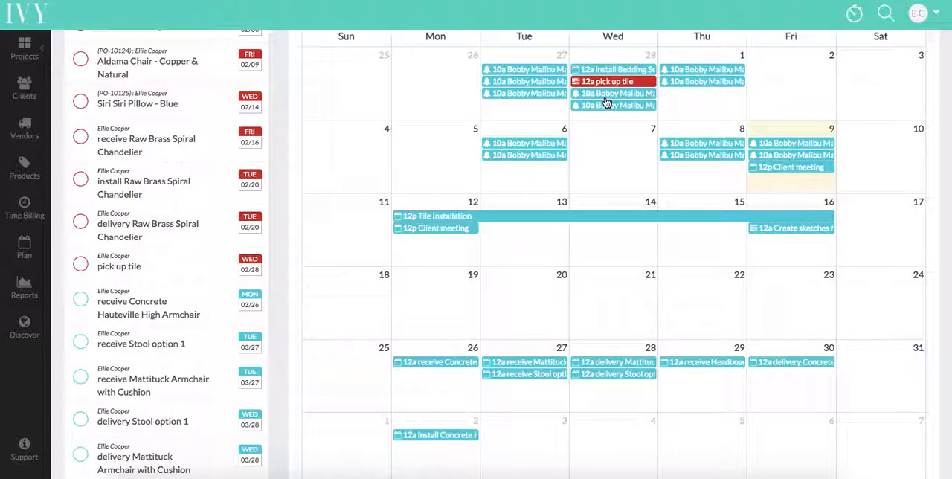
pyautogui.scroll(4, 607, 101)
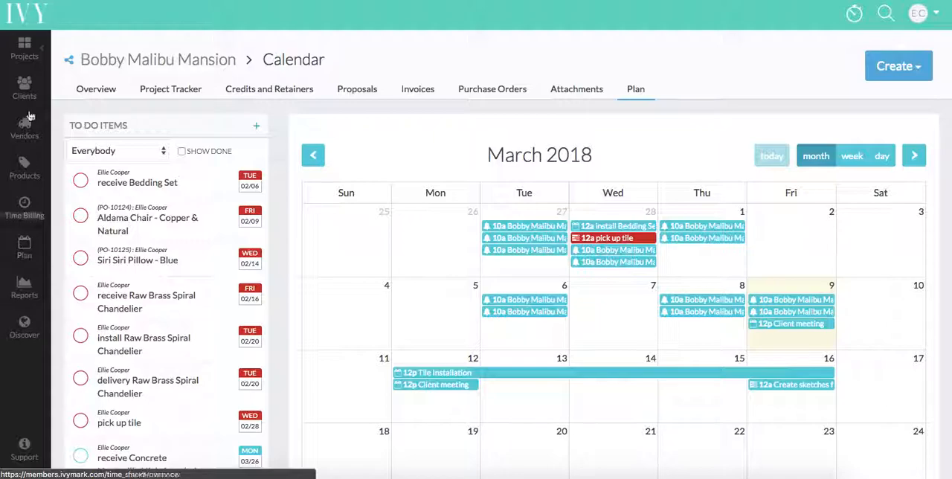
pyautogui.click(25, 249)
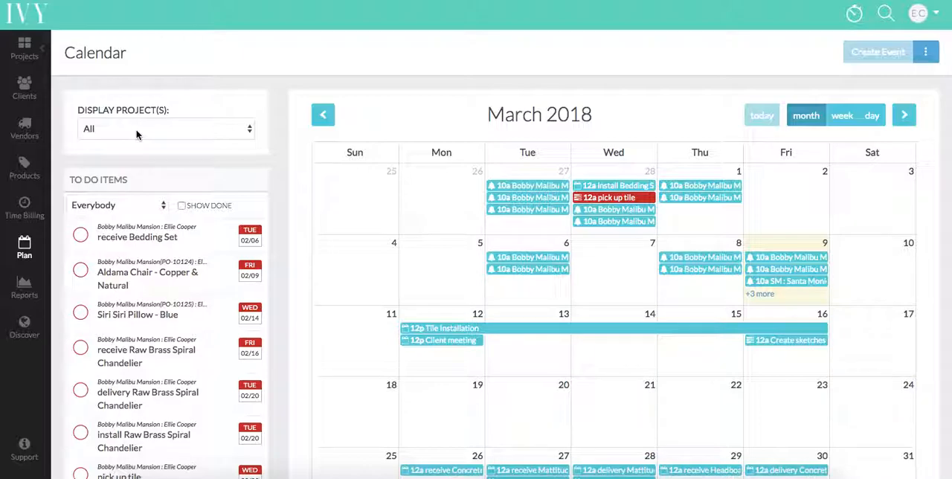
pyautogui.click(137, 133)
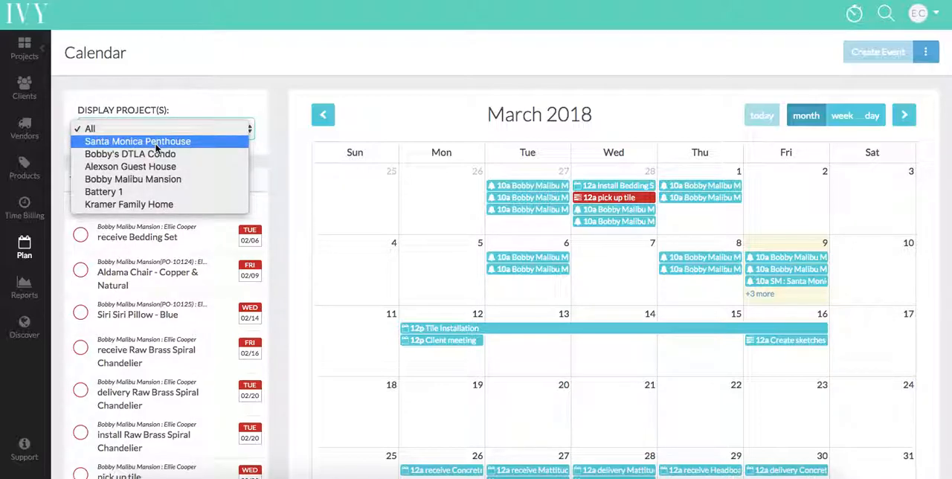
pyautogui.click(156, 145)
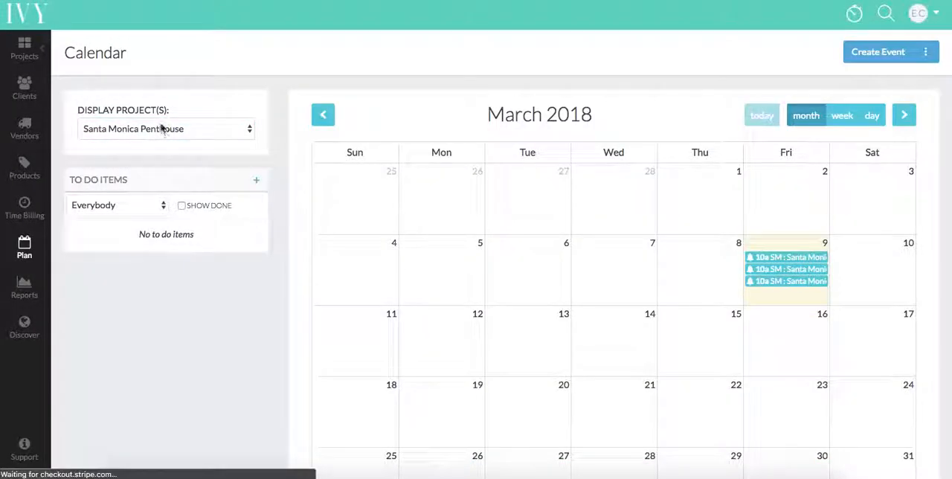
# Step: Set the general calendar back to displaying all projects
pyautogui.click(160, 126)
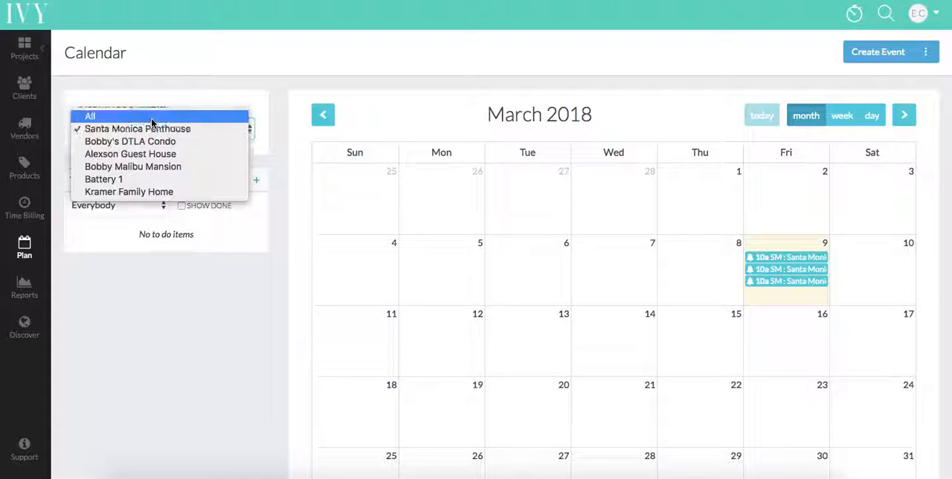
pyautogui.click(151, 117)
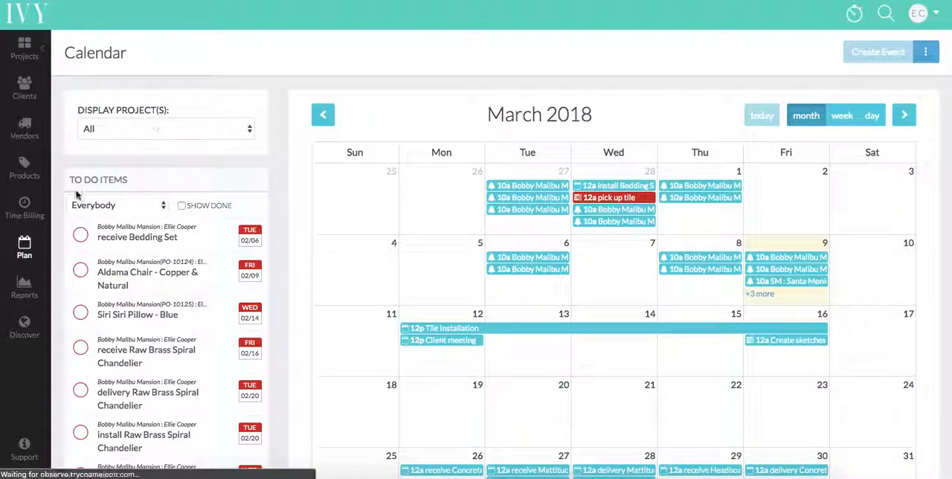
pyautogui.click(25, 253)
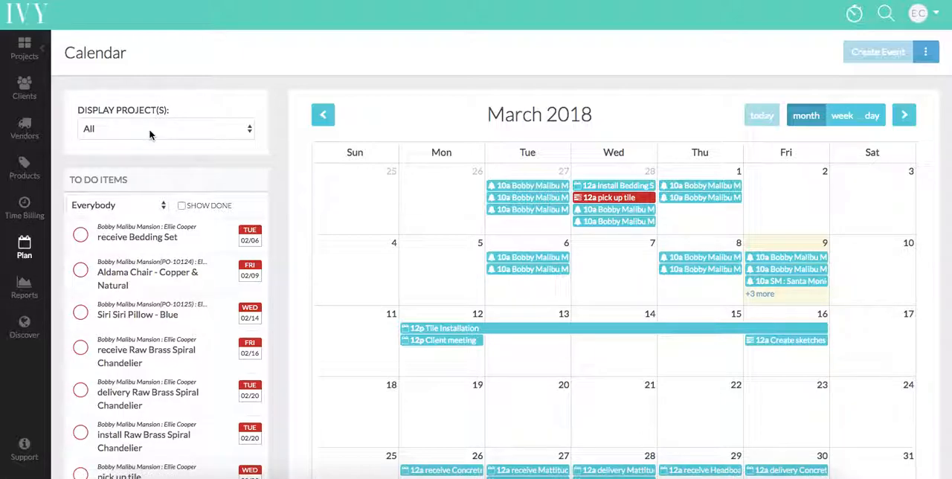
pyautogui.click(149, 134)
pyautogui.click(178, 112)
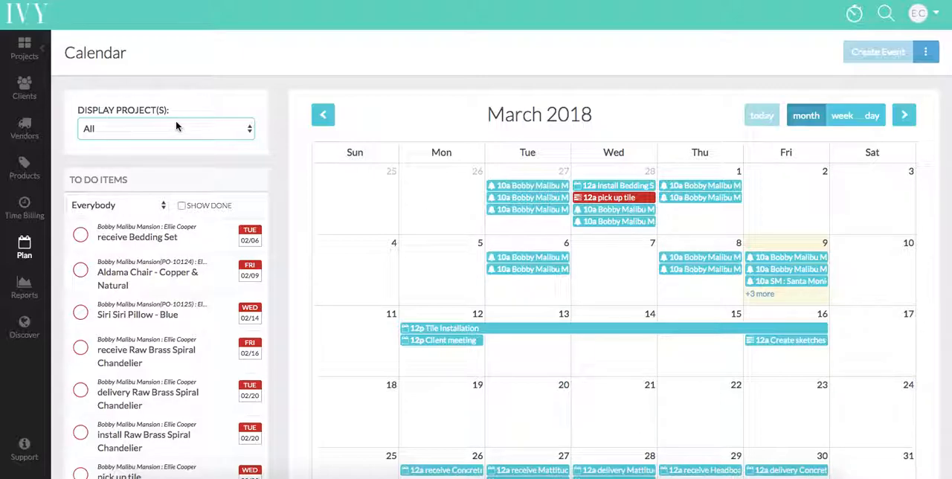
# Step: Filter the to-do items to the team member assigned to the living room sketches
pyautogui.click(101, 207)
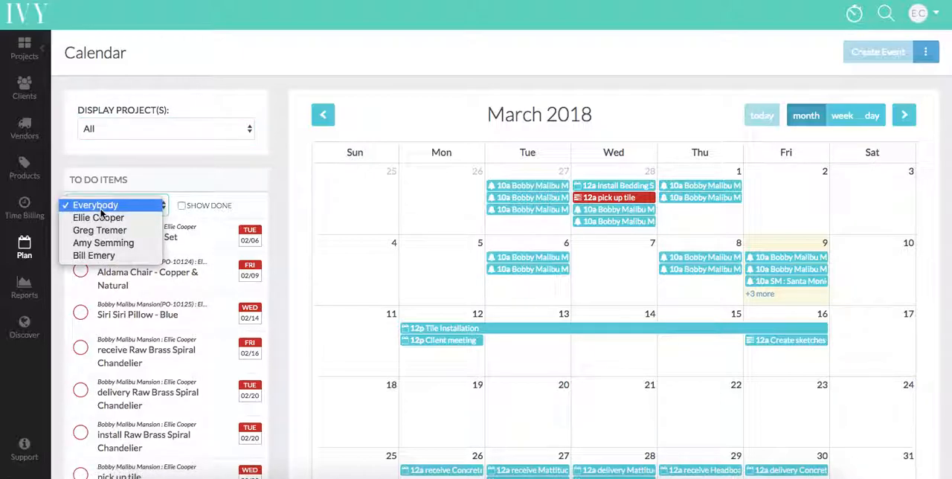
pyautogui.click(112, 255)
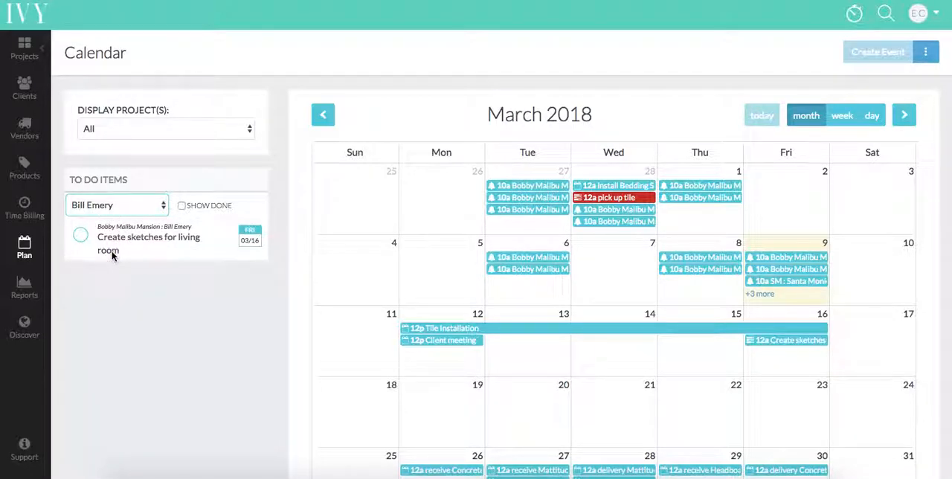
pyautogui.click(122, 205)
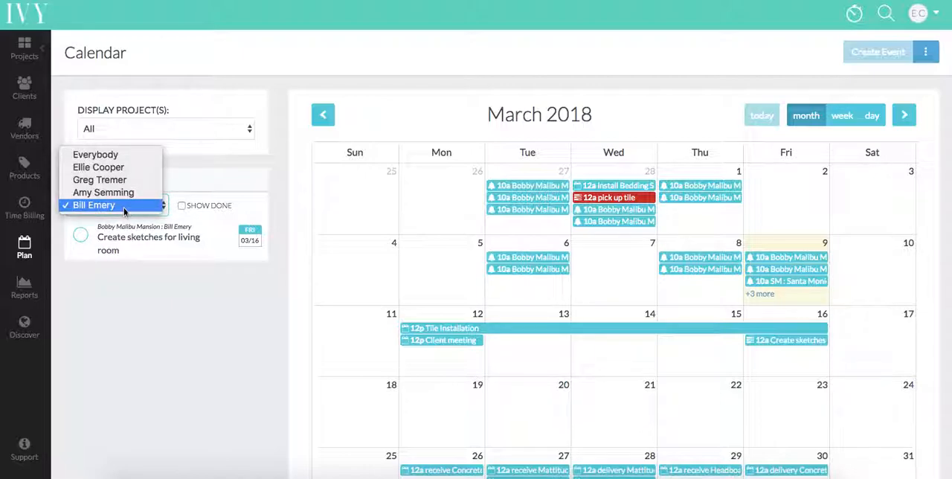
pyautogui.click(126, 205)
# Step: Filter the to-do items to a different team member and include completed items in the list
pyautogui.click(138, 206)
pyautogui.click(123, 193)
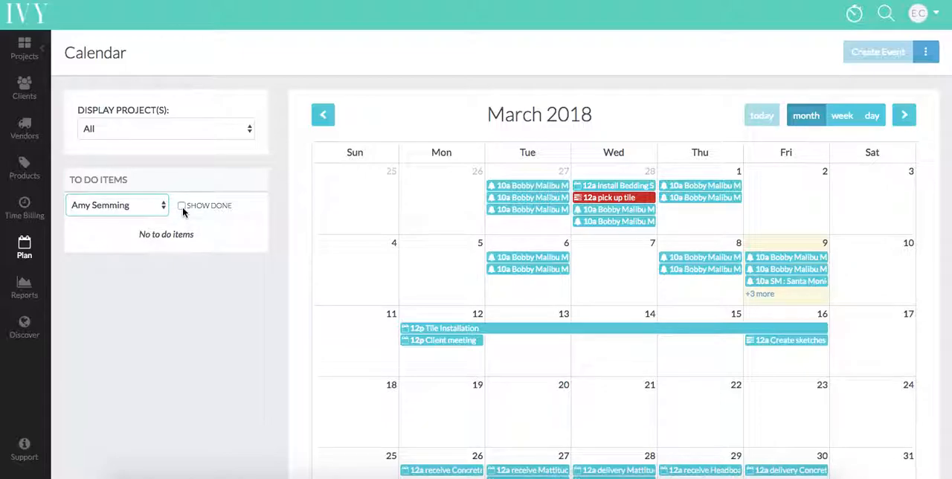
pyautogui.click(183, 207)
pyautogui.click(183, 208)
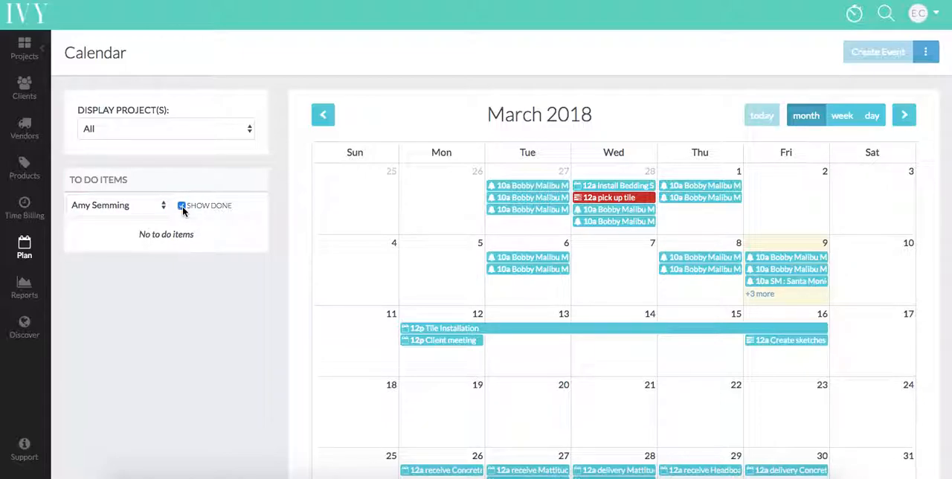